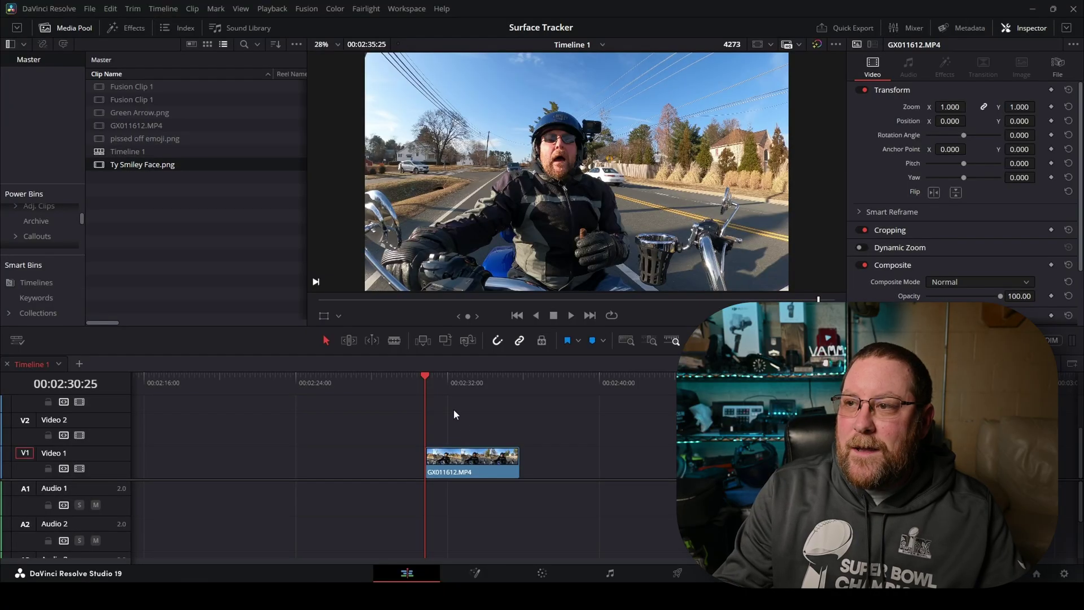
- Preview the motorcycle clip by playing it through and stopping playback
key("space")
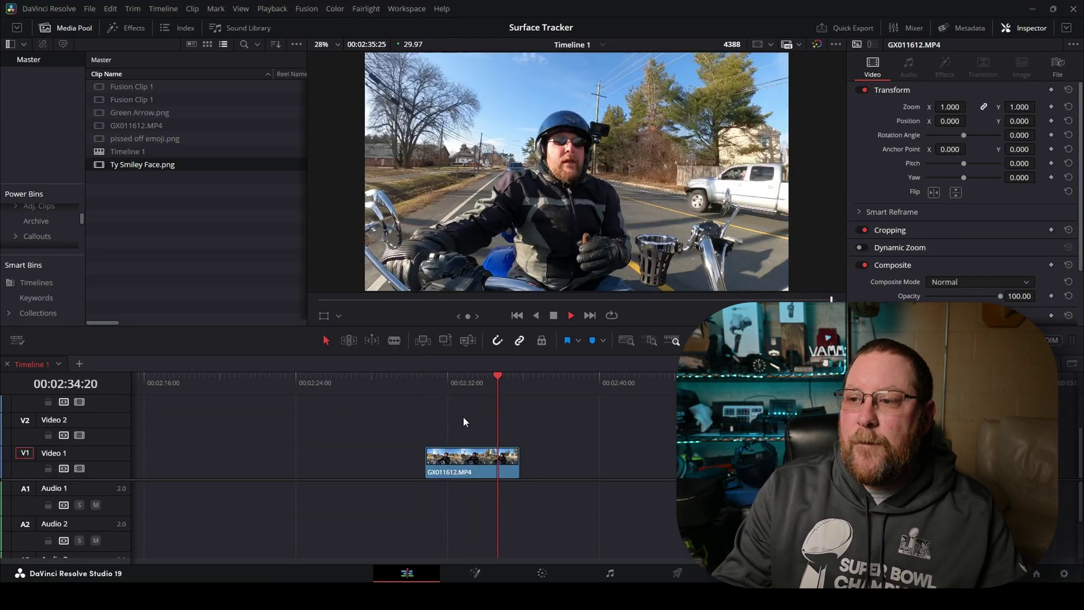
key("space")
left_click(425, 377)
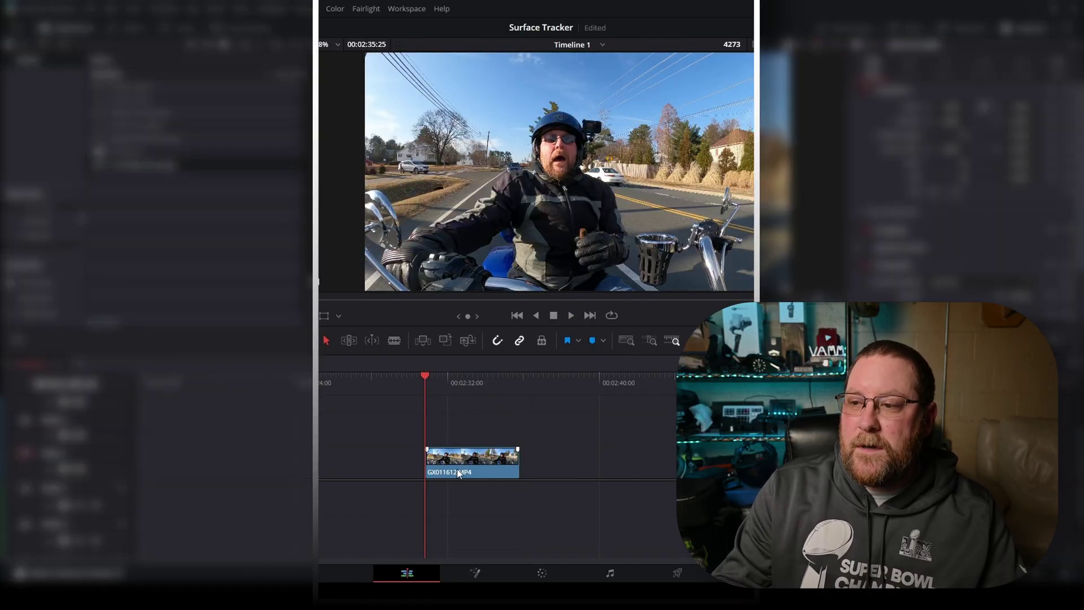
- Convert the motorcycle clip into Fusion Clip 2 and open it on the Fusion page
right_click(457, 467)
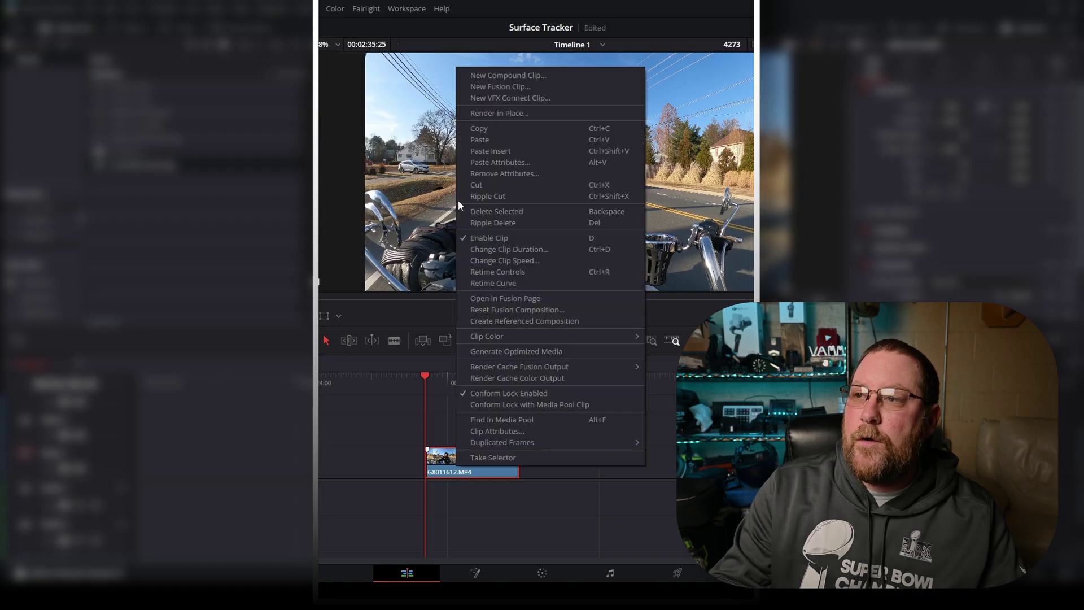
left_click(492, 86)
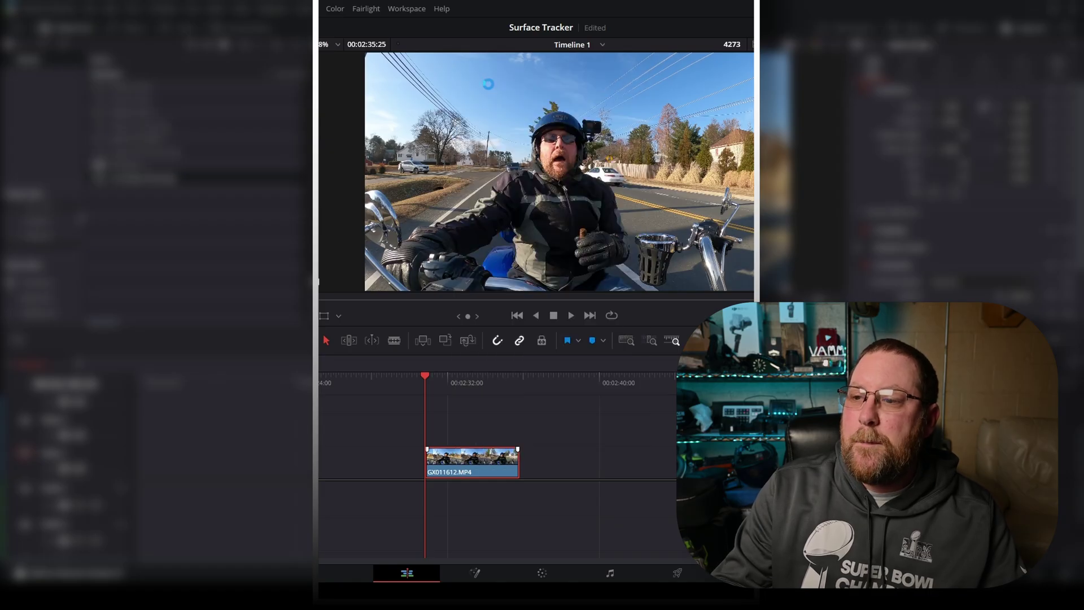
right_click(483, 466)
left_click(522, 320)
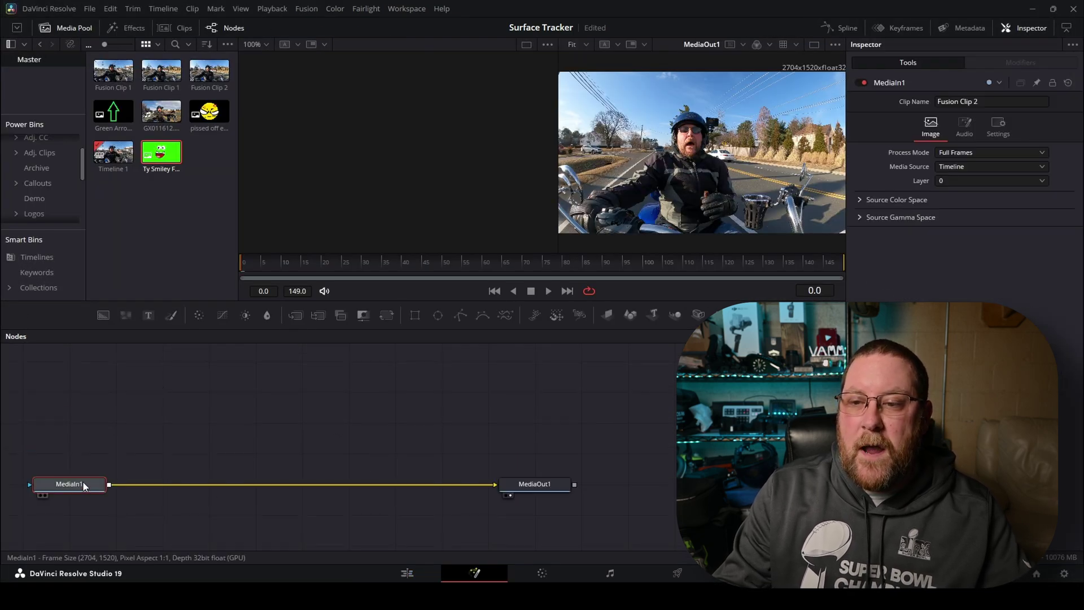
- Insert a Surface Tracker node between MediaIn1 and MediaOut1 via the 'surfa' tool search
key("shift+space")
type("trans")
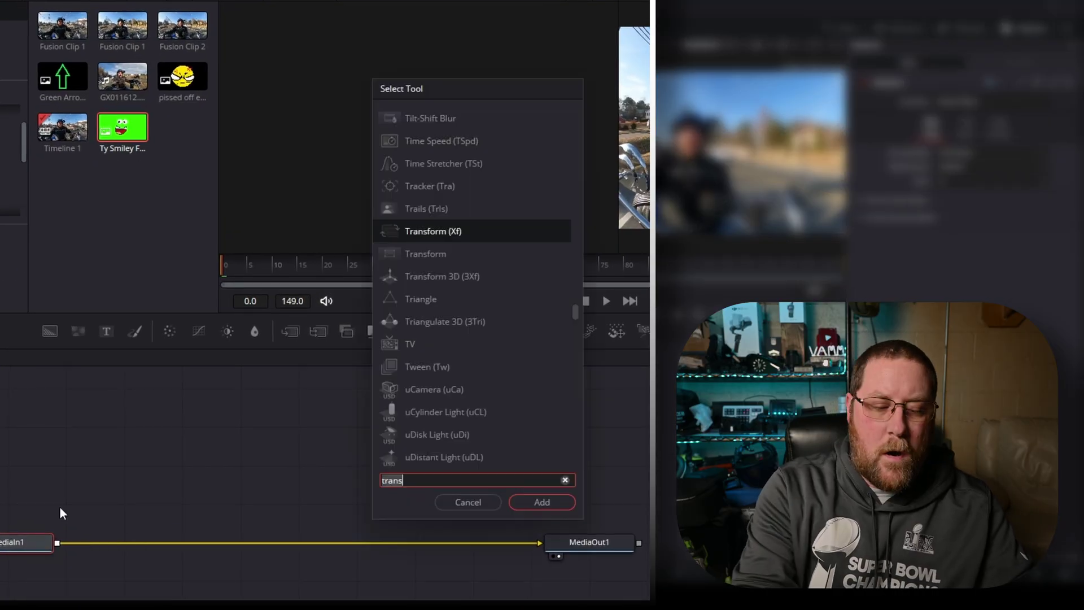
key("BackSpace")
key("BackSpace")
key("BackSpace")
key("BackSpace")
key("BackSpace")
type("surf")
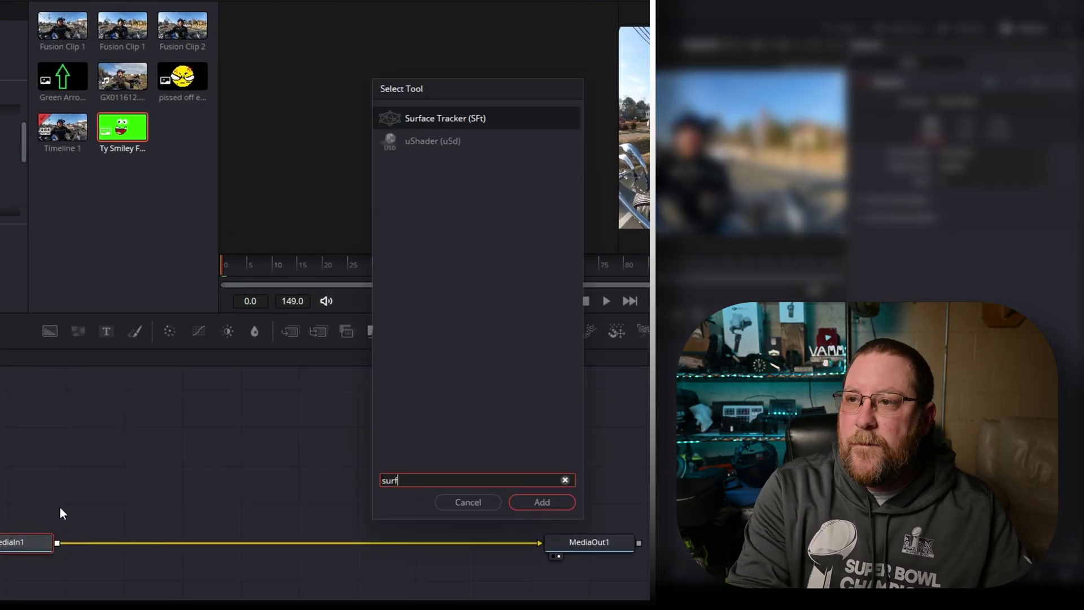
type("a")
key("Return")
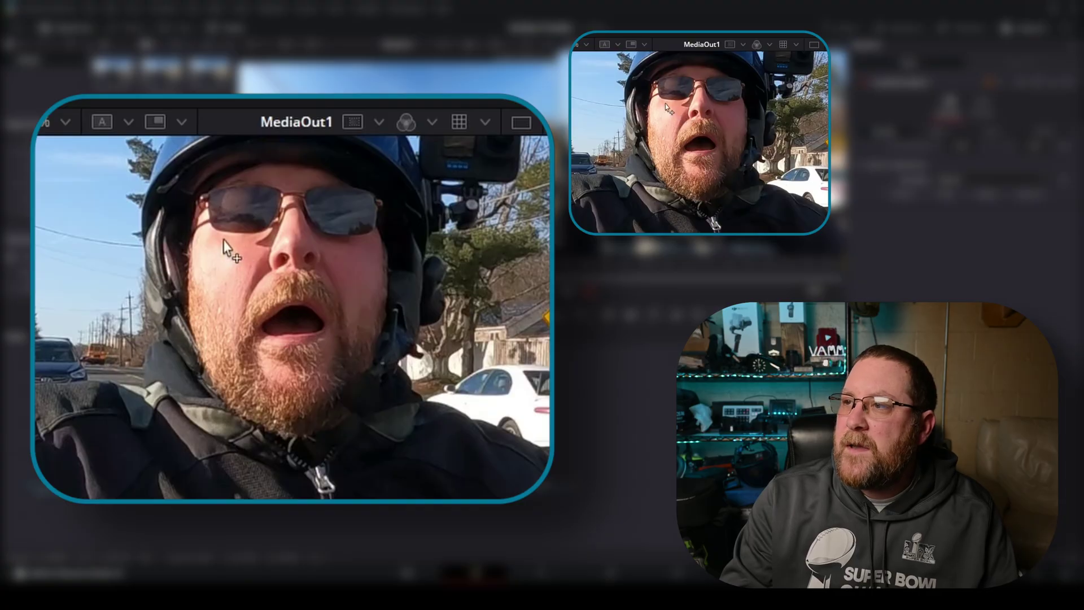
- Draw a closed boundary shape around the rider's face, from the glasses over the forehead, jaw and chin
left_click(192, 199)
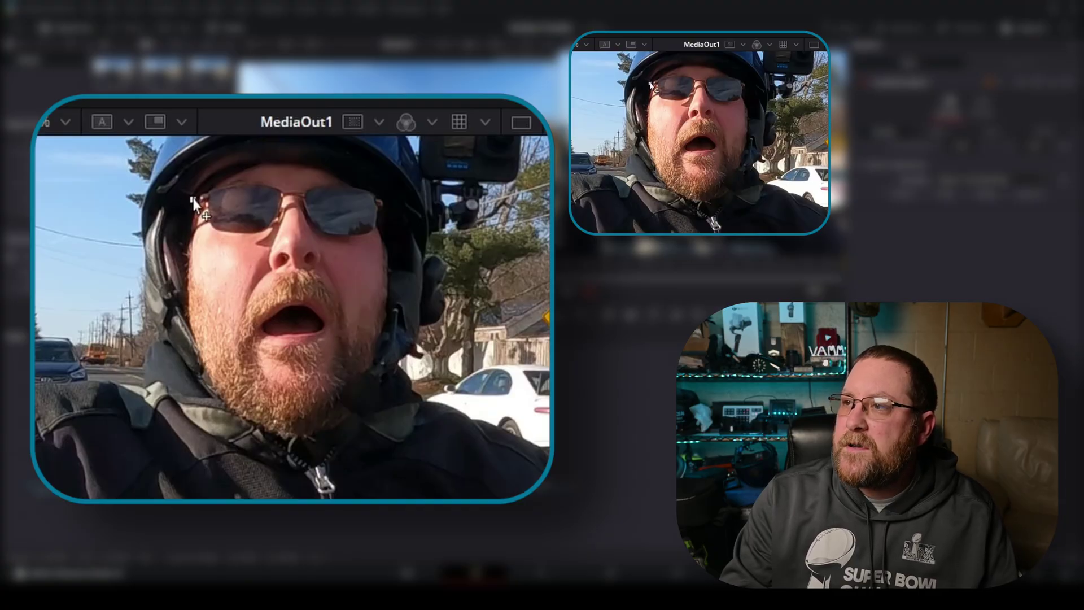
left_click(222, 176)
left_click(262, 166)
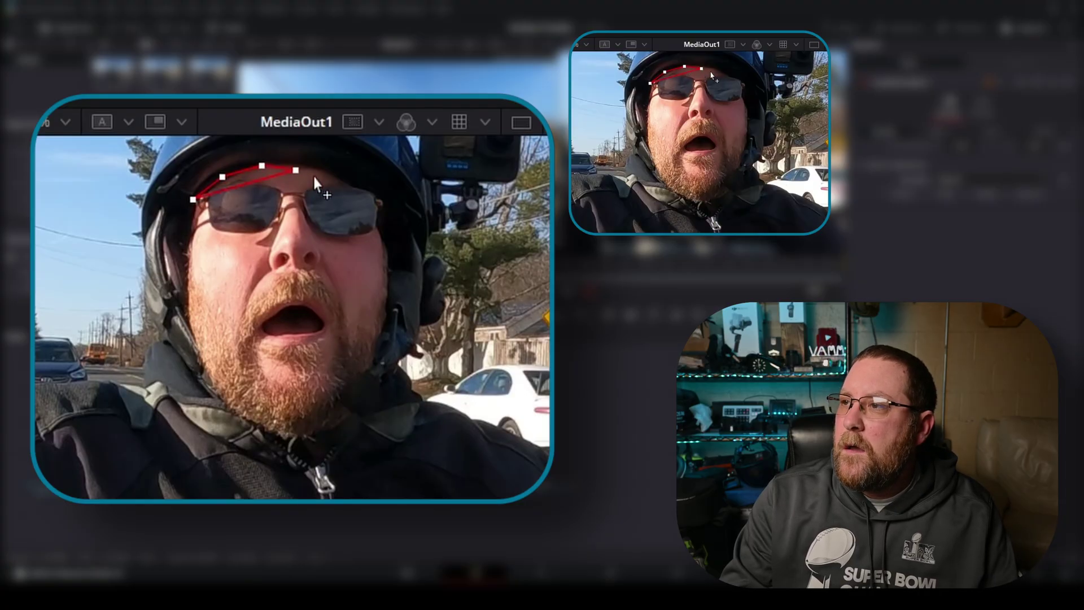
left_click(385, 222)
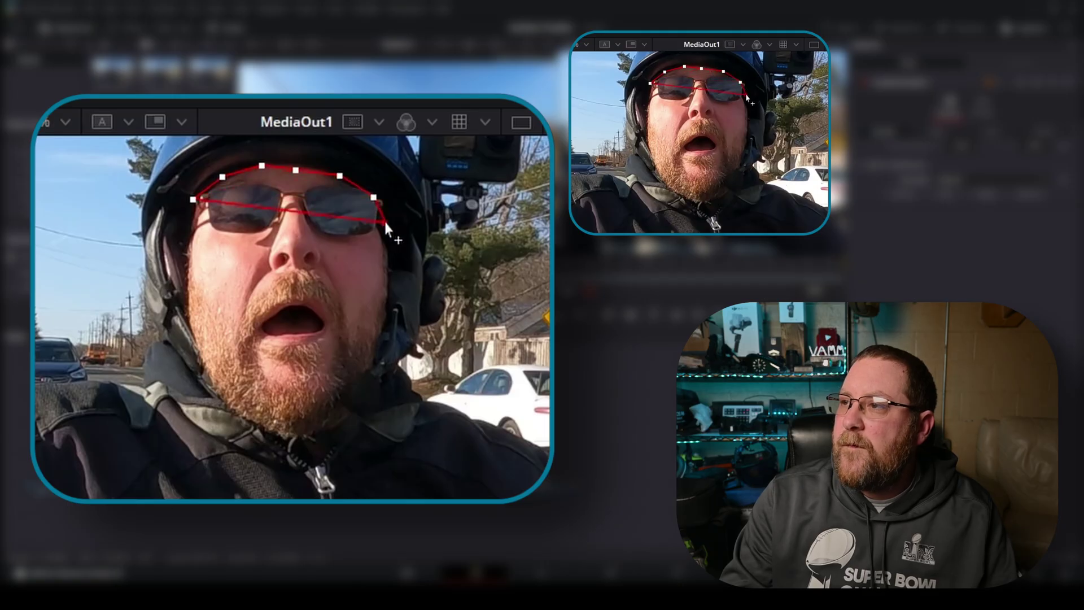
left_click(387, 262)
left_click(386, 306)
left_click(380, 341)
left_click(370, 374)
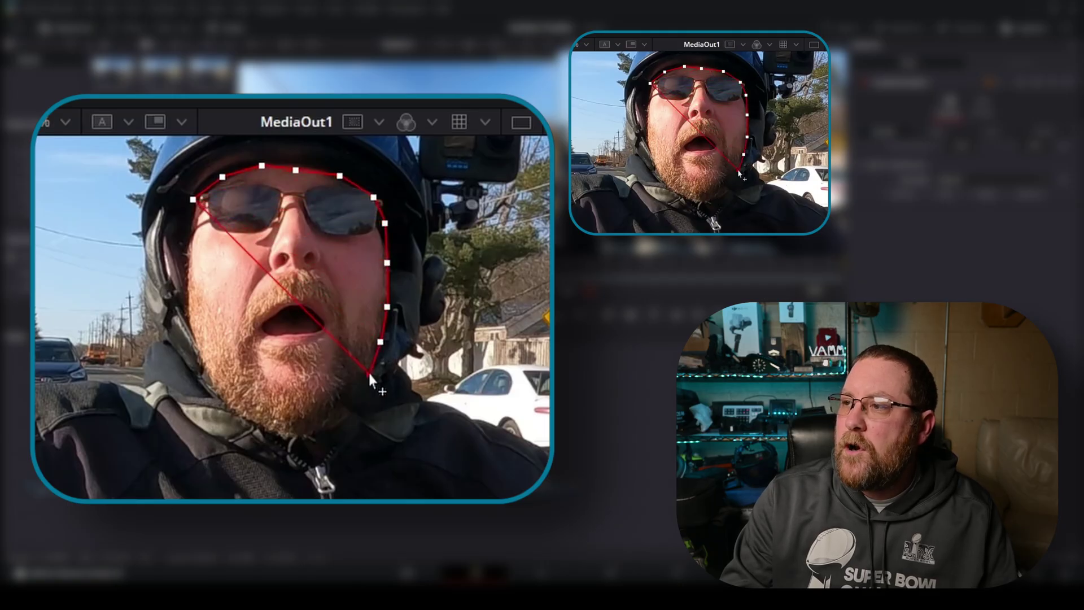
left_click(348, 397)
left_click(332, 416)
left_click(299, 426)
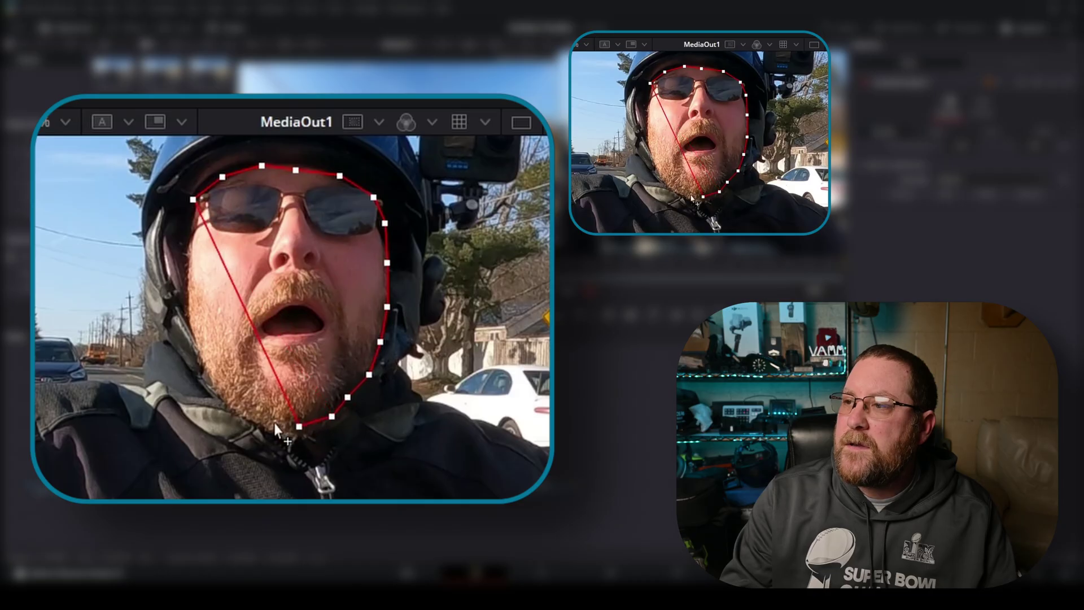
left_click(269, 422)
left_click(238, 404)
left_click(218, 383)
left_click(203, 351)
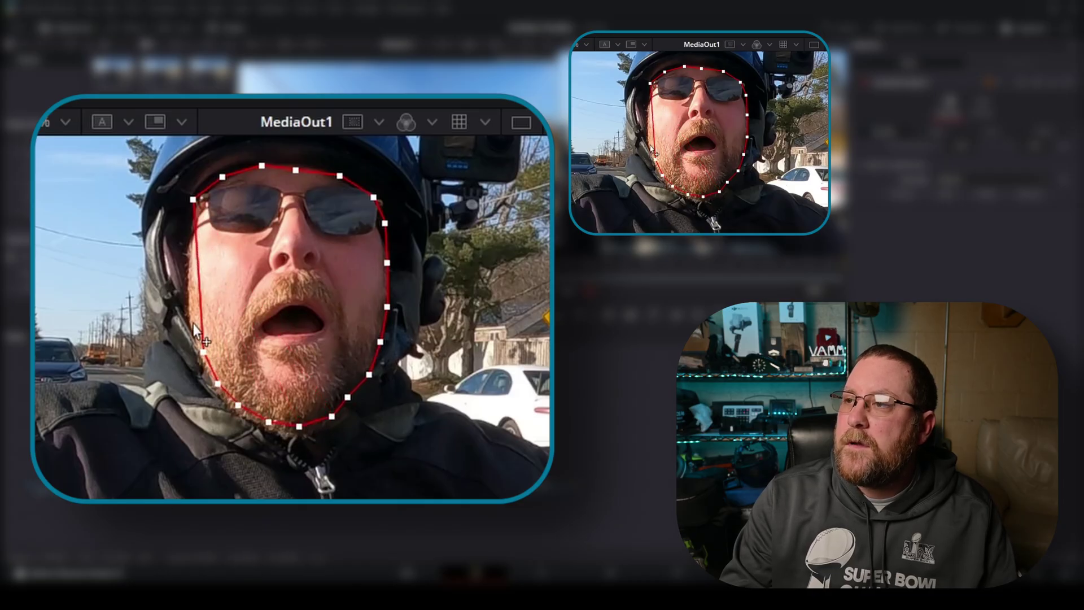
left_click(193, 323)
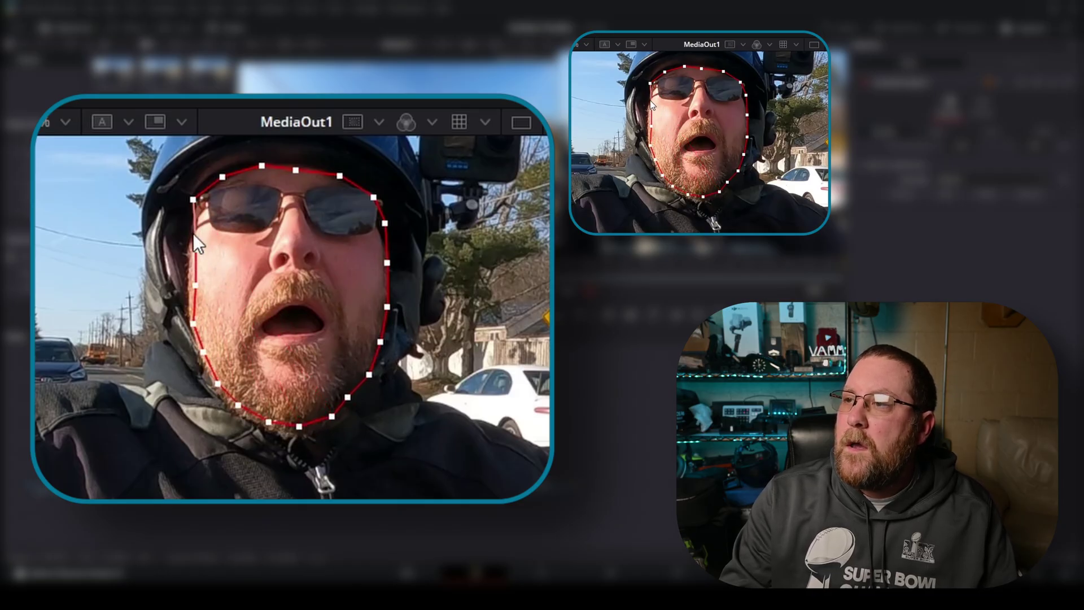
left_click(195, 249)
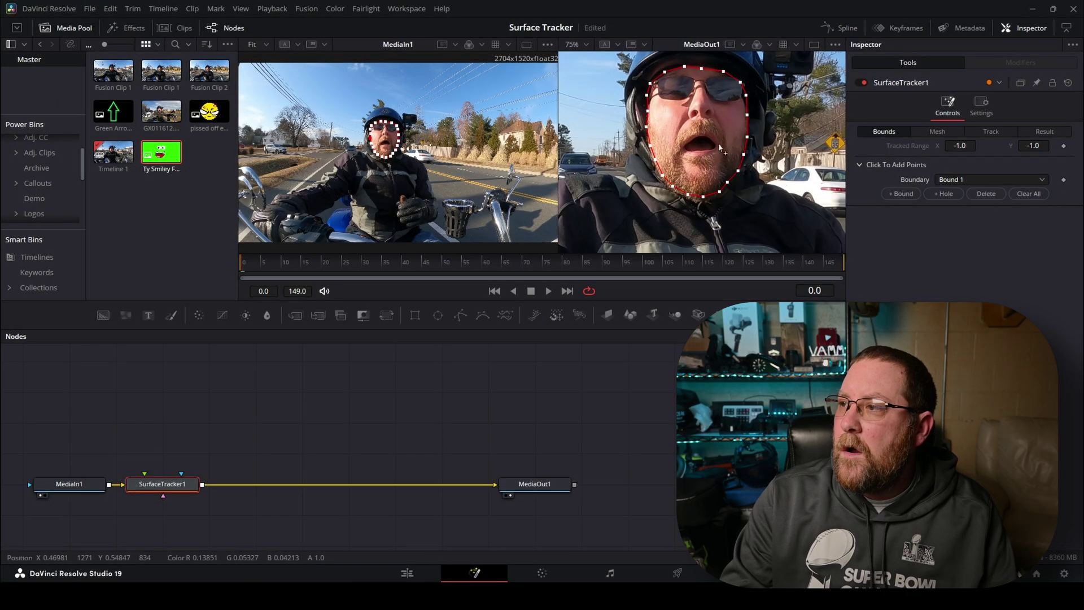
- Regenerate the SurfaceTracker1 mesh with a 200-point limit and minimum point spacing of 5
left_click(936, 132)
left_click(937, 160)
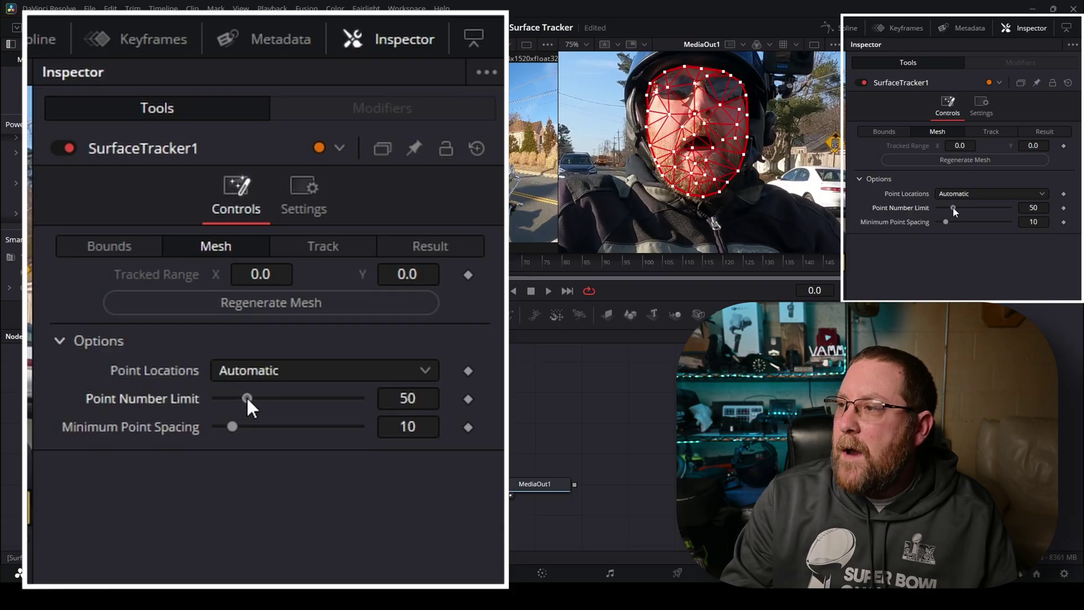
left_click_drag(953, 208, 1038, 214)
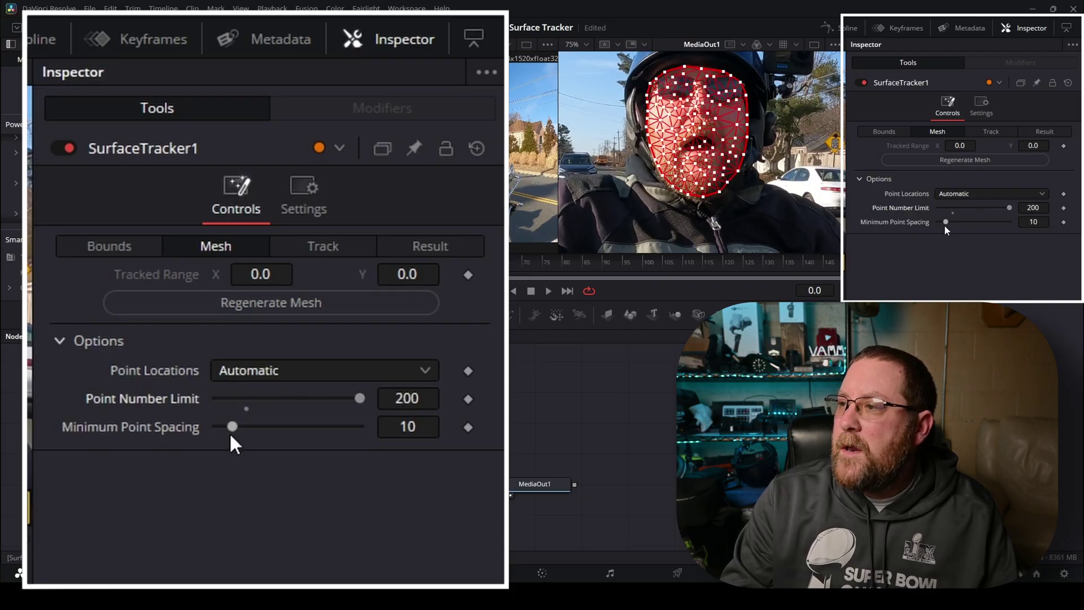
left_click_drag(945, 222, 905, 221)
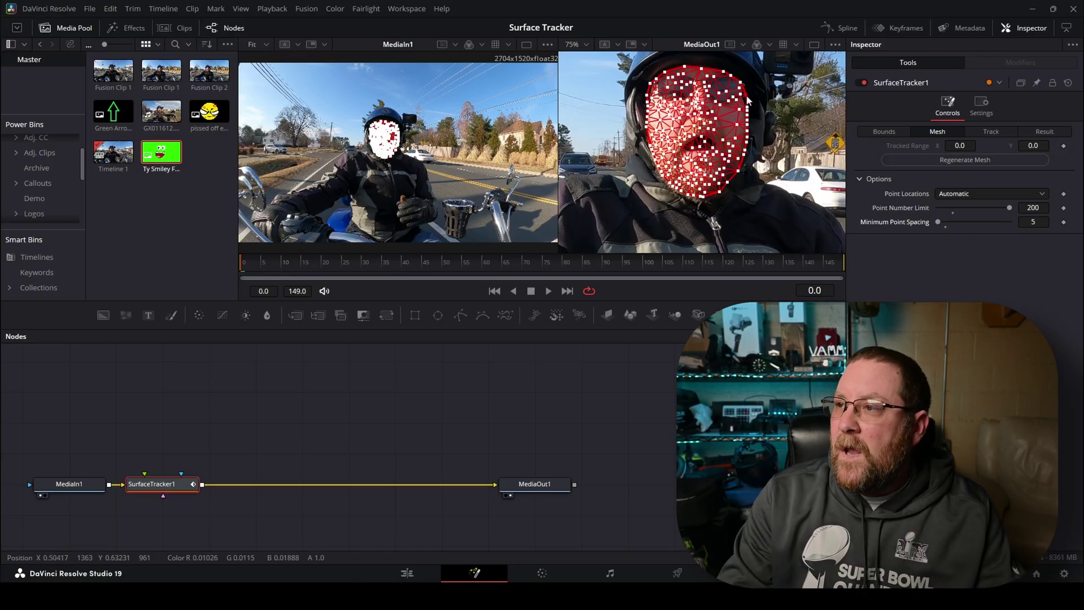
- Track the face mesh across frames 0-149 and scrub to confirm it follows the face
left_click(984, 132)
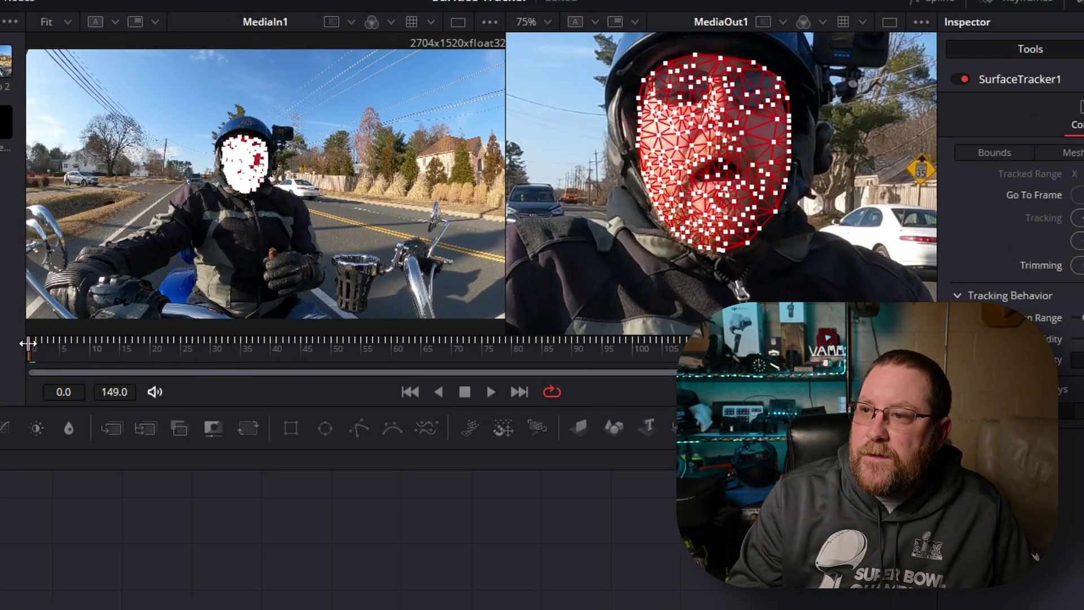
left_click_drag(45, 353, 5, 346)
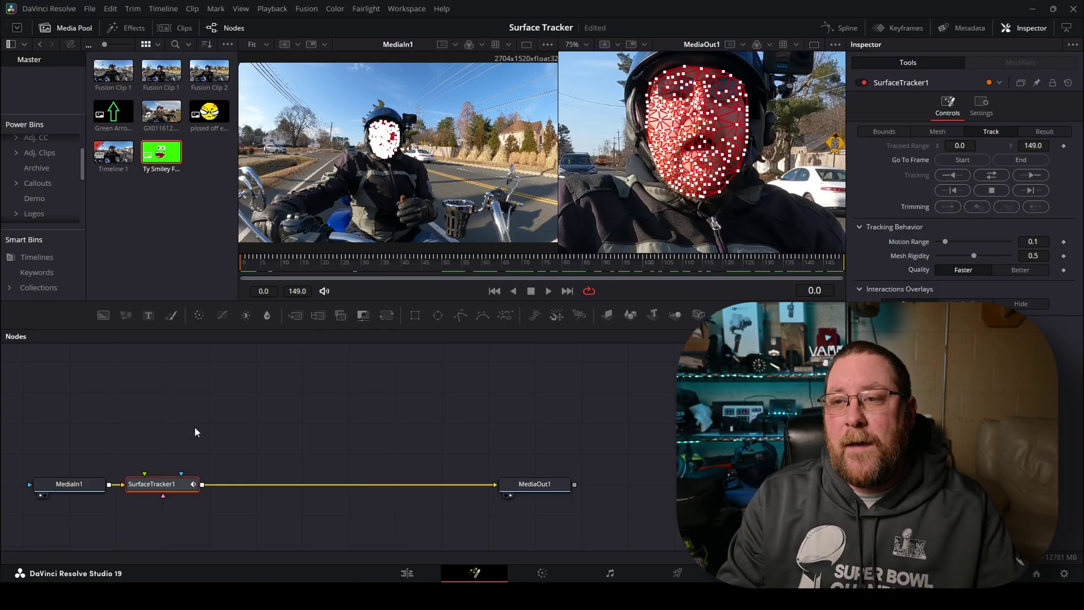
- Add the Ty Smiley Face image, attach a Delta Keyer, and sample its green background colour
left_click_drag(173, 152, 83, 430)
key("1")
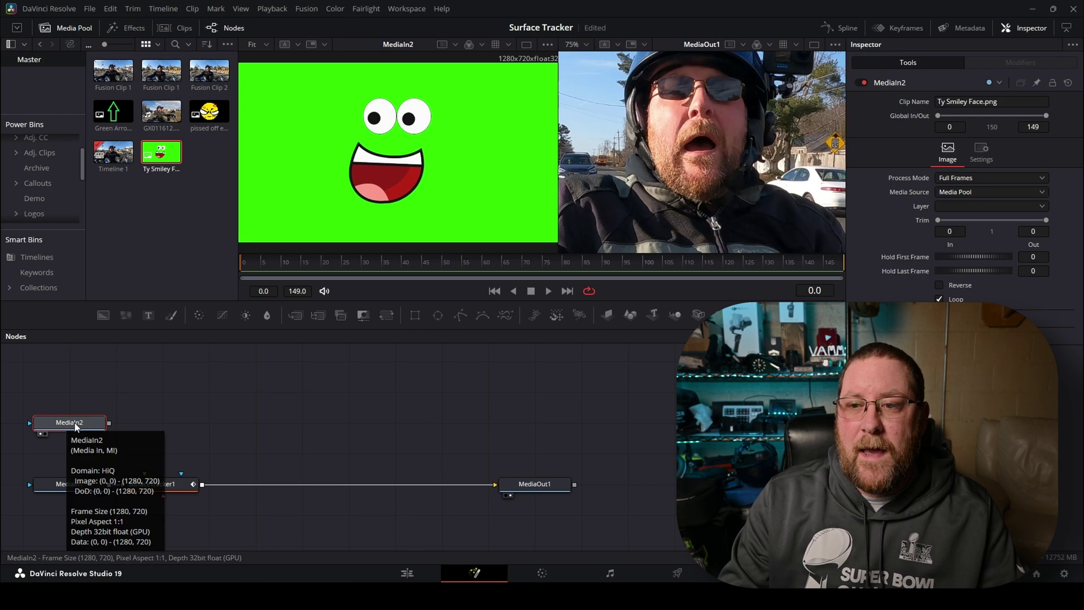
key("shift+space")
type("surface")
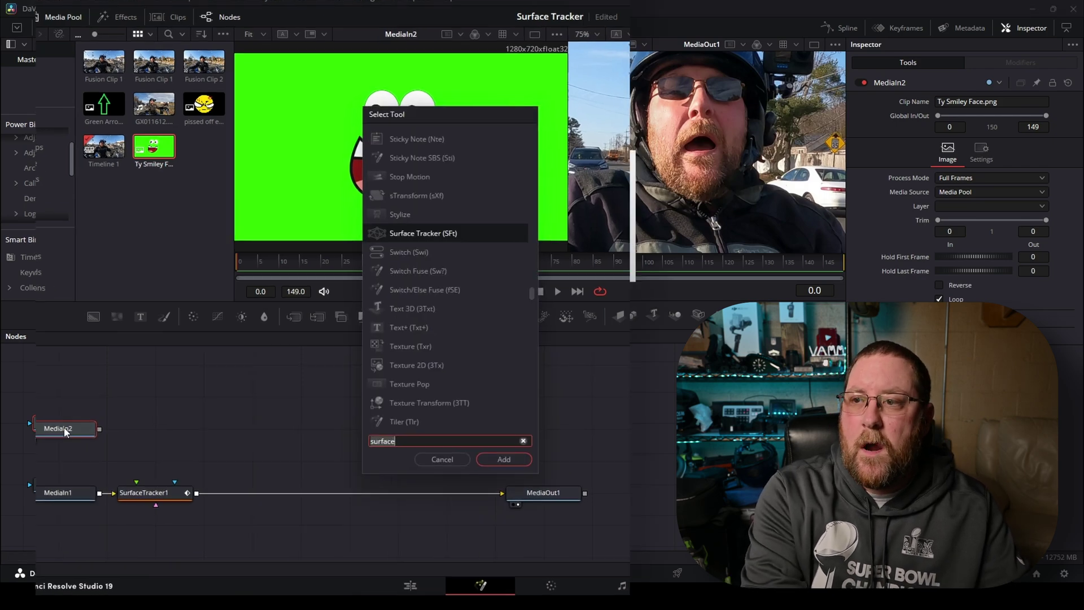
key("BackSpace")
key("BackSpace")
key("BackSpace")
key("BackSpace")
key("BackSpace")
key("BackSpace")
key("BackSpace")
type("delt")
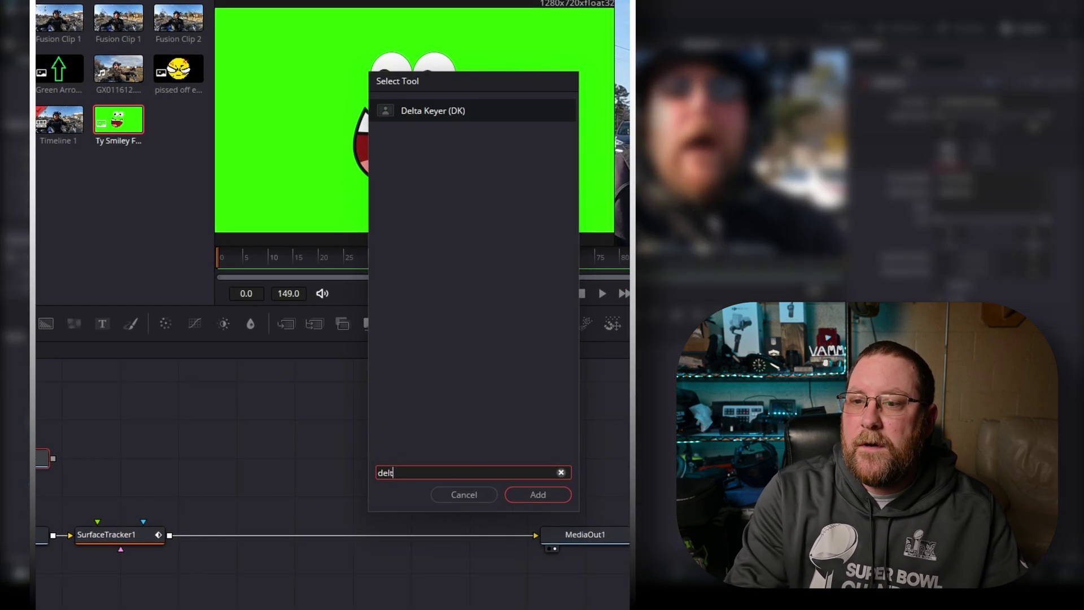
key("Return")
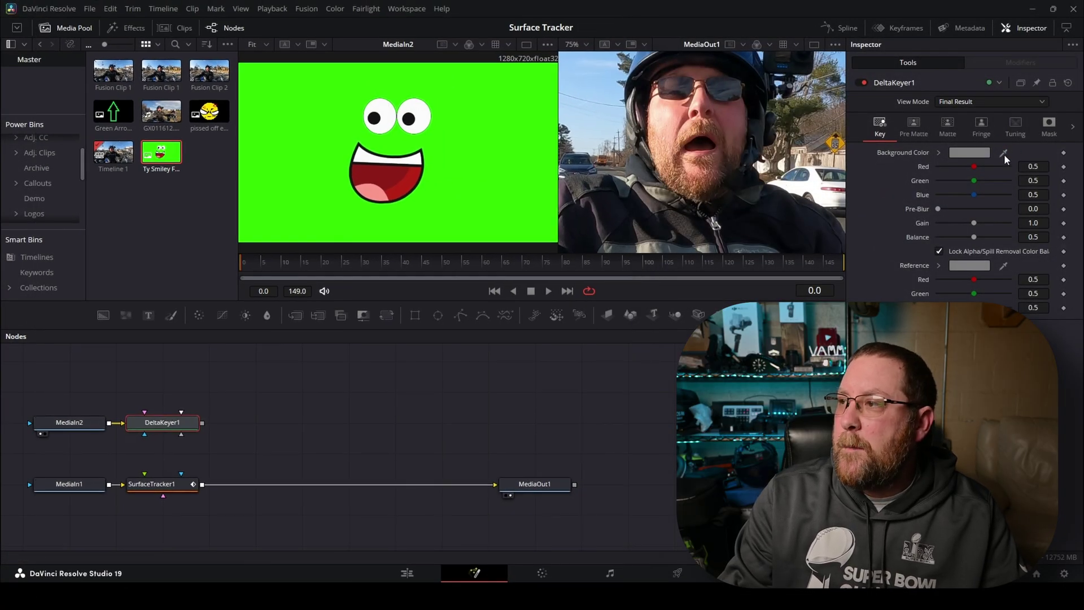
left_click_drag(1005, 157, 438, 124)
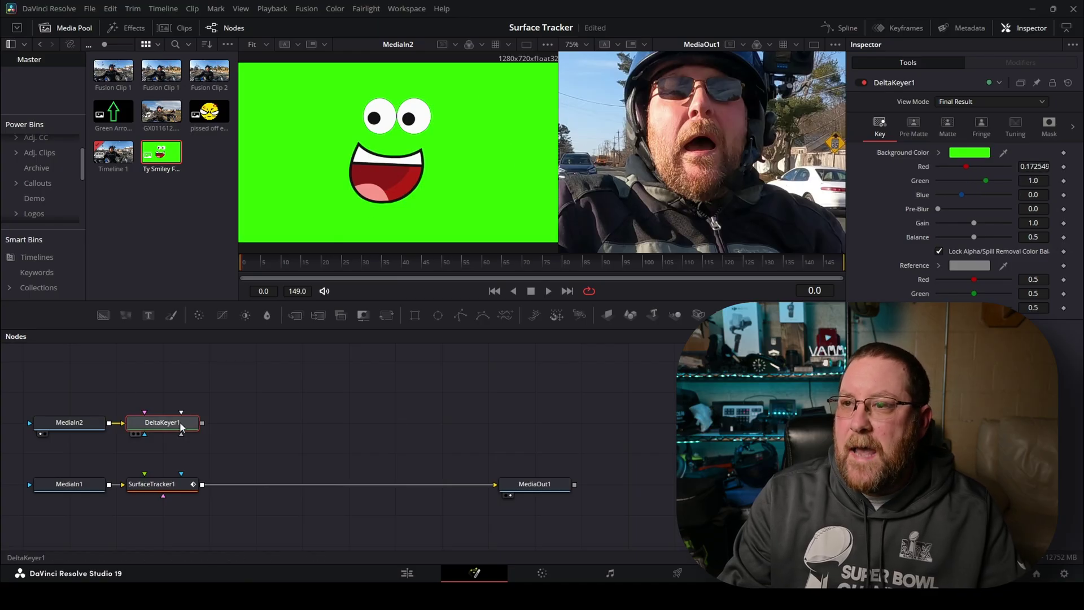
key("shift+space")
- Add Transform1 after DeltaKeyer1 and wire it into SurfaceTracker1's overlay input
type("delt")
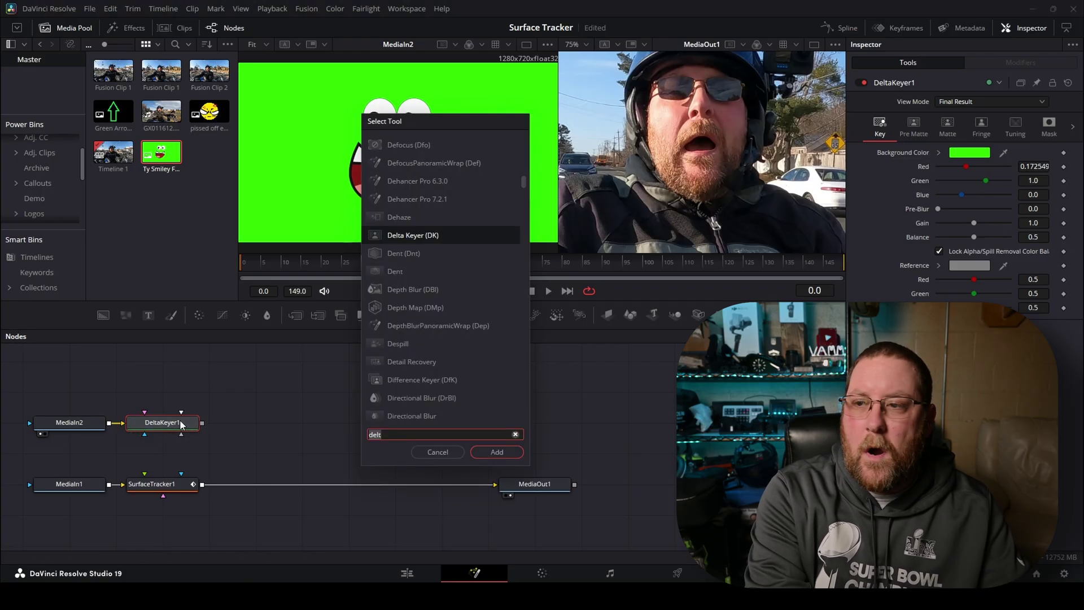
key("BackSpace")
key("BackSpace")
key("BackSpace")
key("BackSpace")
type("transform")
key("Return")
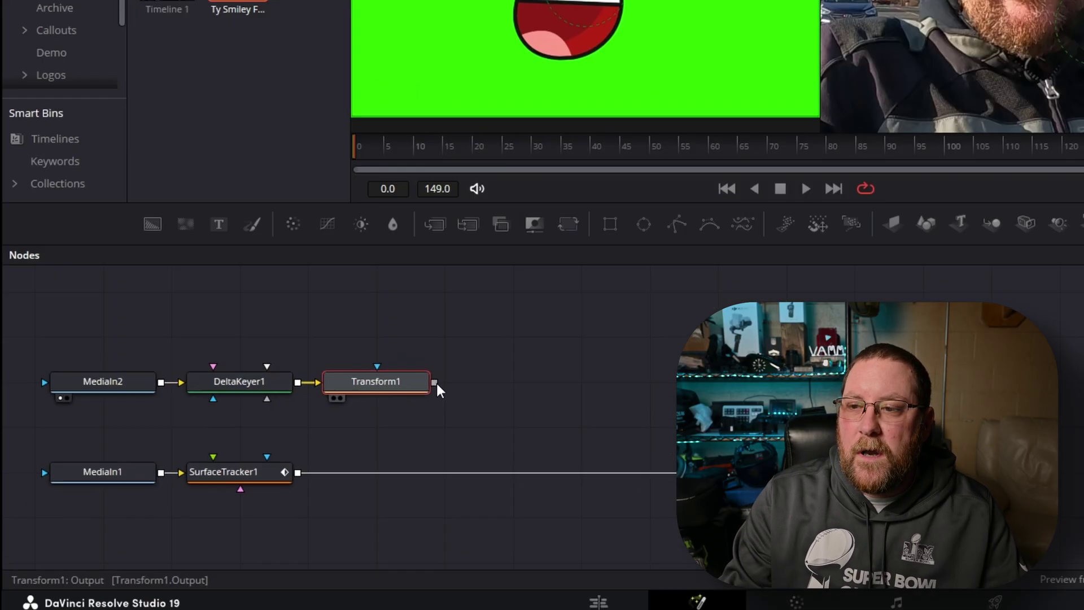
left_click_drag(593, 337, 289, 439)
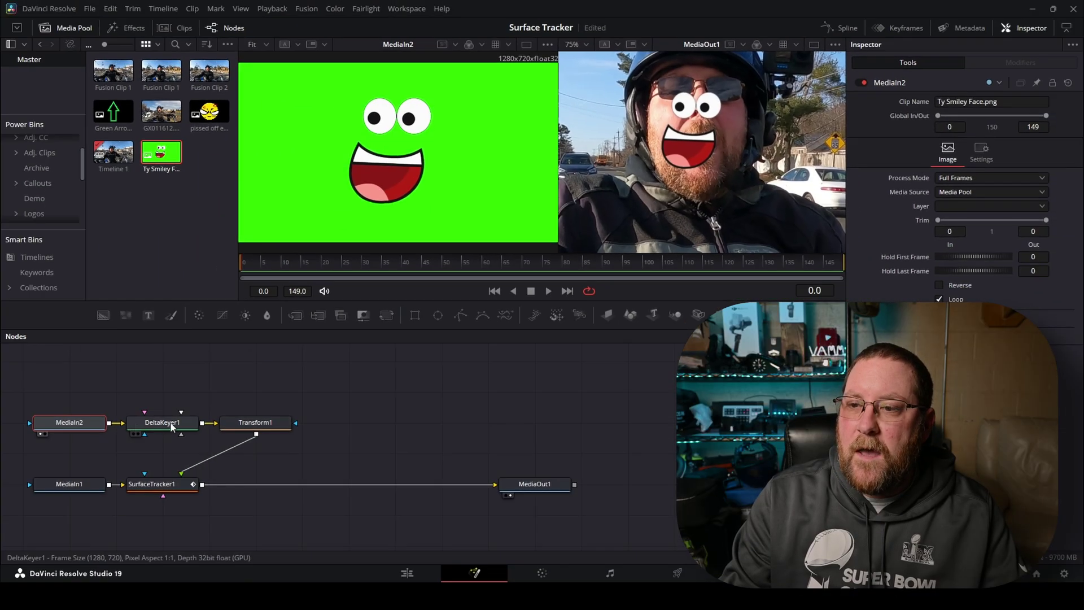
left_click(52, 590)
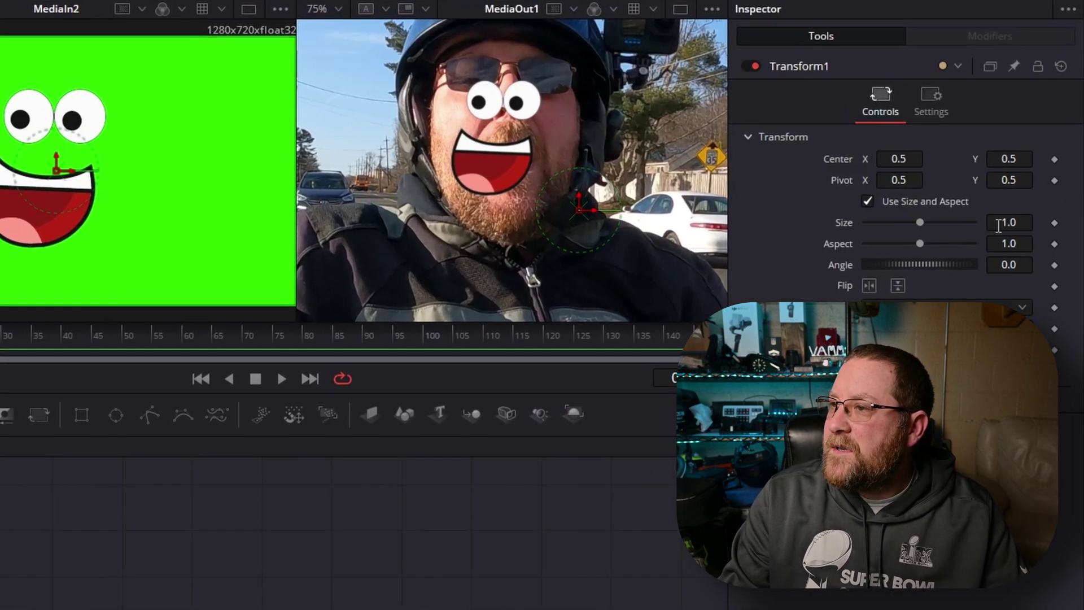
- Set Transform1 to Size 1.479, Angle 7.9, and Center 0.54, 0.519 over the face
left_click_drag(1010, 220, 1065, 221)
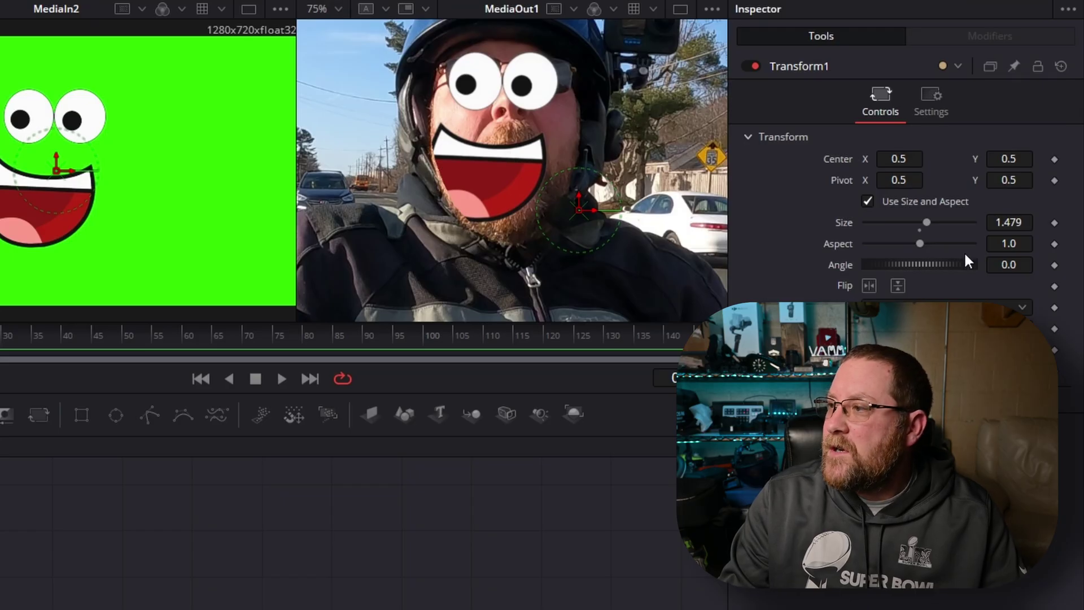
mouse_move(1005, 266)
left_mouse_down()
mouse_move(1033, 267)
mouse_move(1017, 267)
left_mouse_up()
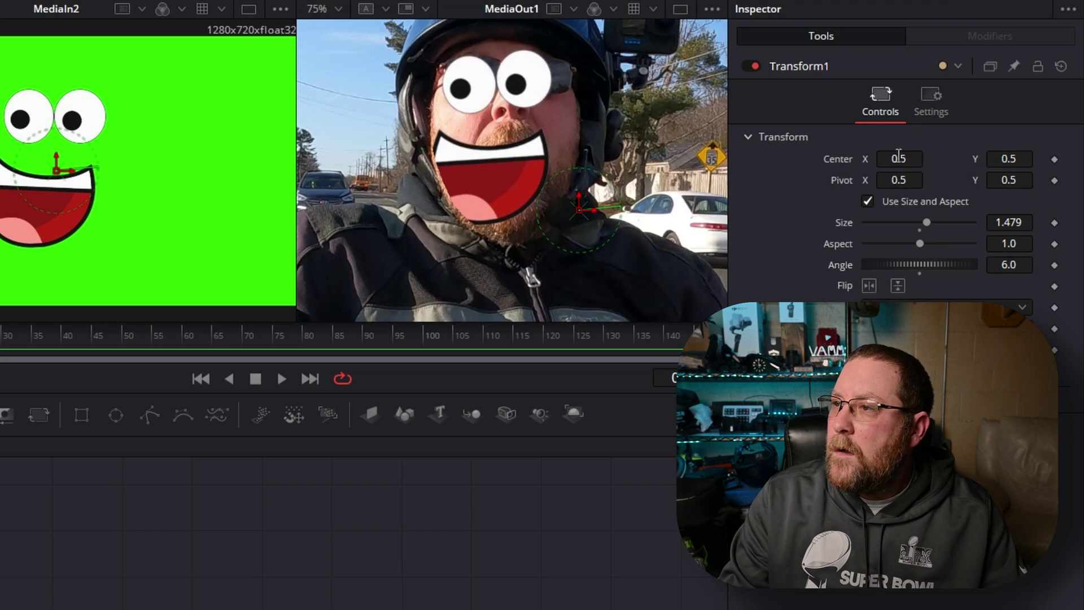
left_click_drag(898, 158, 927, 158)
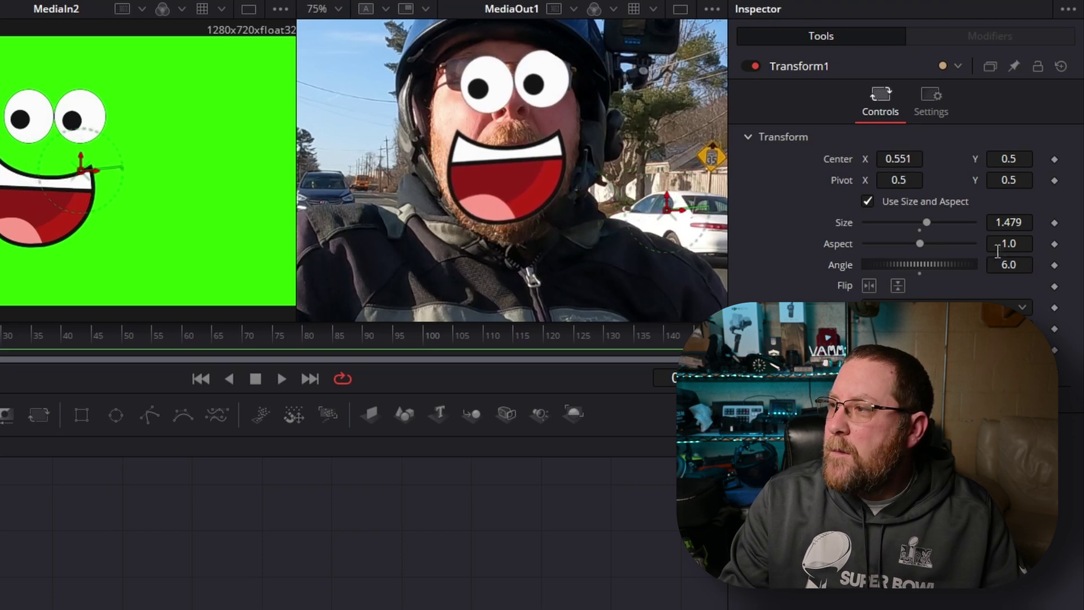
left_click_drag(1016, 264, 1022, 264)
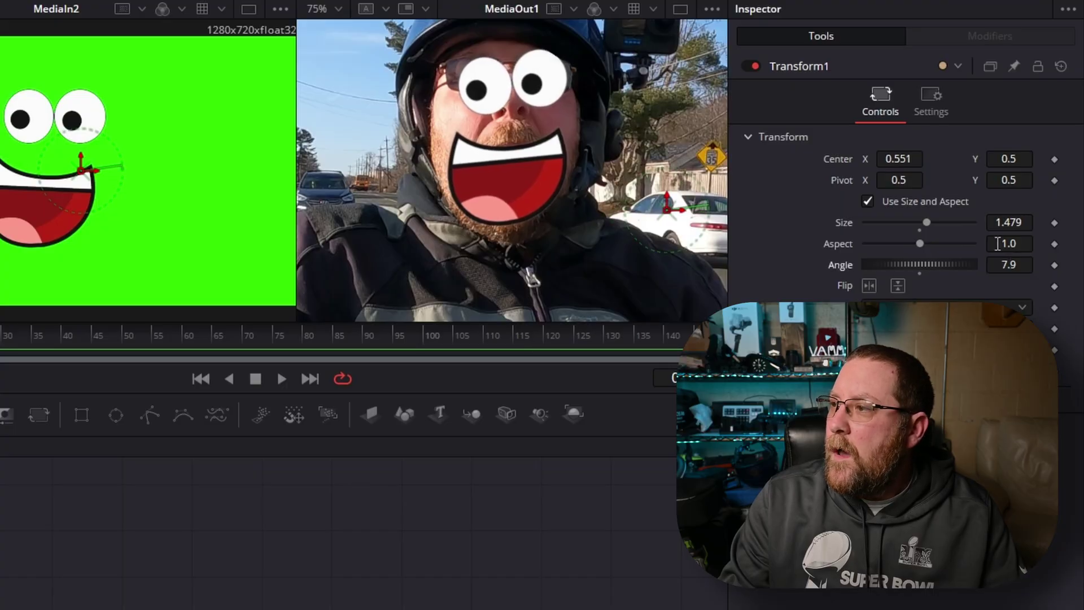
left_click_drag(1022, 163, 1033, 163)
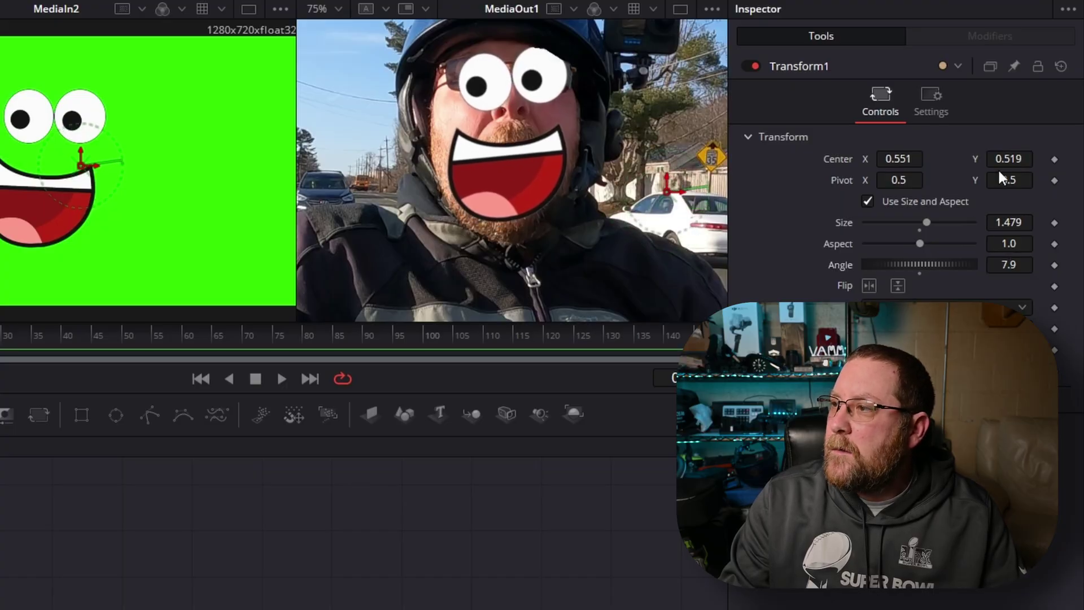
left_click_drag(903, 159, 897, 159)
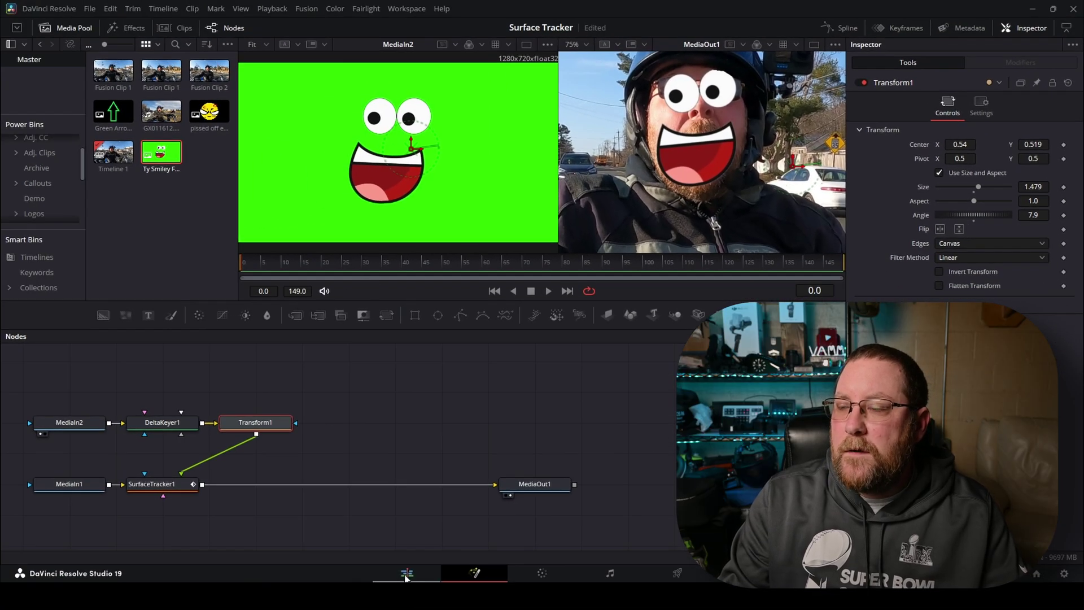
- Switch to the Edit page to view Fusion Clip 2 with the tracked smiley on Video 1
left_click(407, 574)
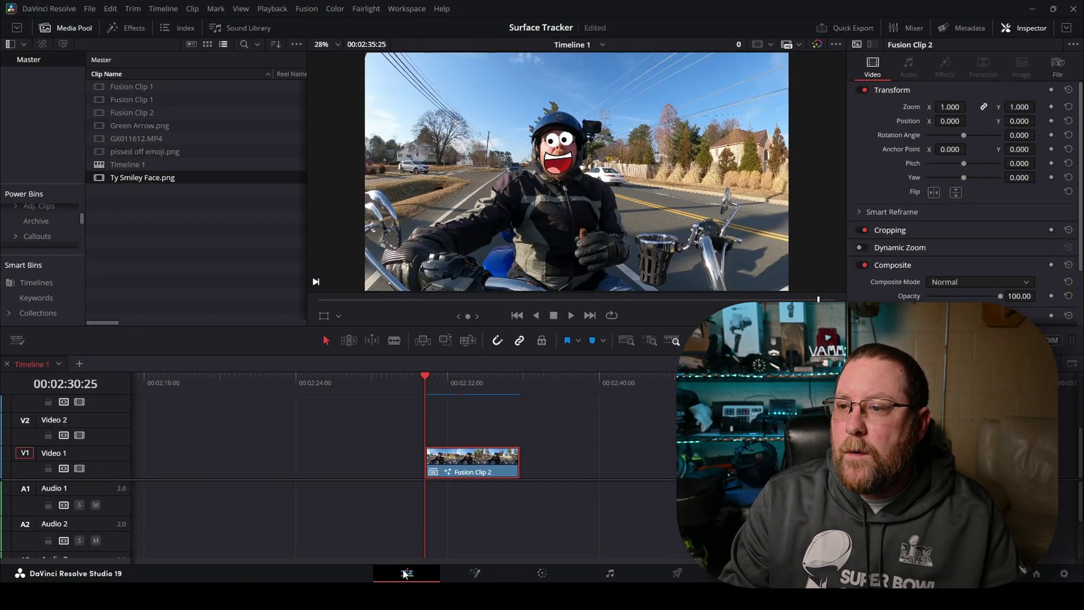